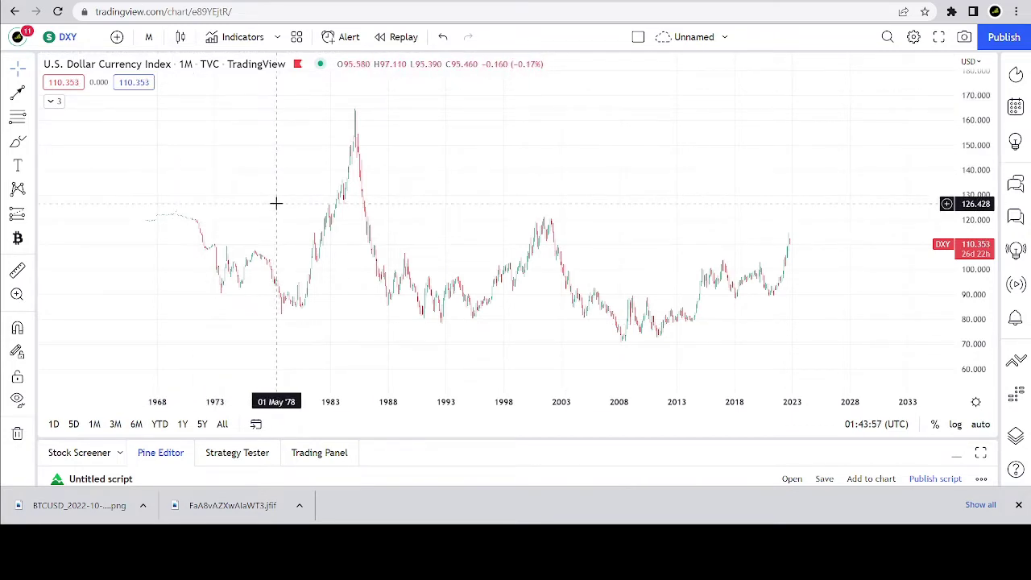
Draw an arrow on the monthly DXY chart starting at about 92.4 before 1968 and aim its tip at September 1976, about 118
{"action": "left_click", "coordinate": [16, 93]}
{"action": "mouse_move", "coordinate": [104, 288]}
{"action": "left_mouse_down"}
{"action": "mouse_move", "coordinate": [131, 253]}
{"action": "mouse_move", "coordinate": [137, 111]}
{"action": "mouse_move", "coordinate": [157, 41]}
{"action": "mouse_move", "coordinate": [194, 154]}
{"action": "mouse_move", "coordinate": [695, 76]}
{"action": "mouse_move", "coordinate": [776, 209]}
{"action": "mouse_move", "coordinate": [214, 241]}
{"action": "mouse_move", "coordinate": [614, 309]}
{"action": "mouse_move", "coordinate": [318, 279]}
{"action": "mouse_move", "coordinate": [249, 285]}
{"action": "mouse_move", "coordinate": [257, 281]}
{"action": "mouse_move", "coordinate": [141, 229]}
{"action": "mouse_move", "coordinate": [748, 271]}
{"action": "mouse_move", "coordinate": [687, 280]}
{"action": "left_mouse_up"}
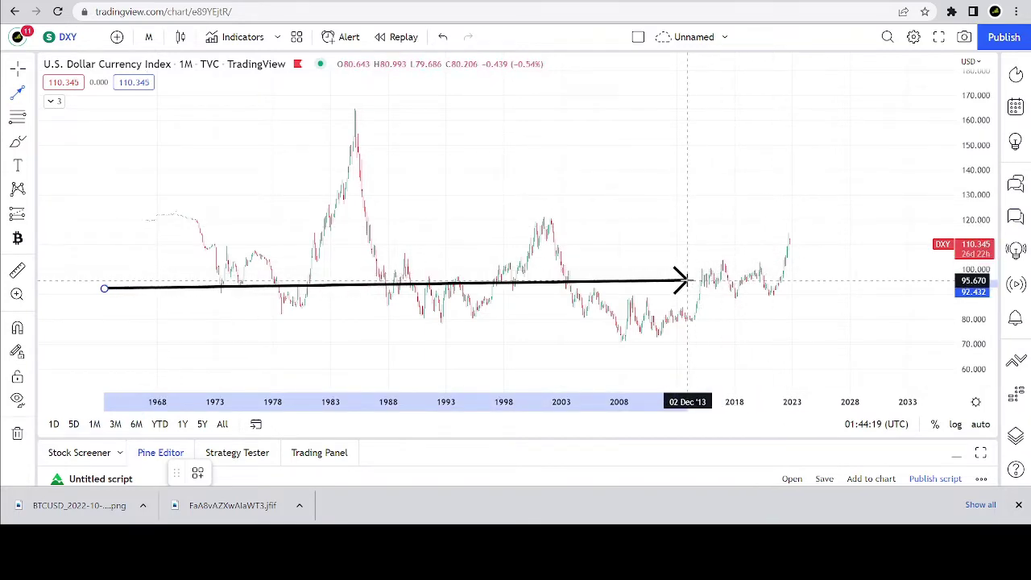
{"action": "left_click_drag", "start_coordinate": [682, 280], "coordinate": [163, 190]}
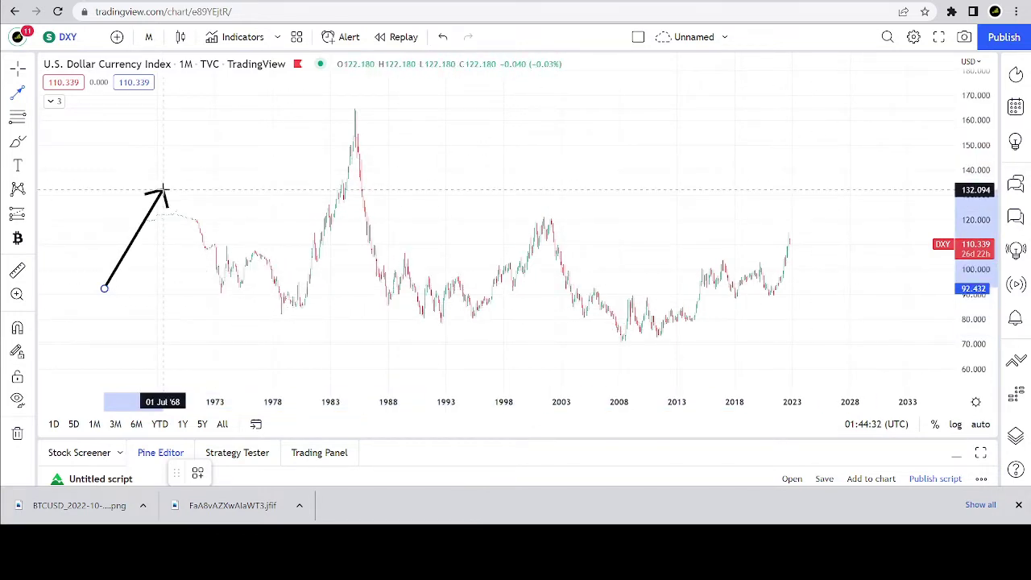
{"action": "left_click_drag", "start_coordinate": [163, 191], "coordinate": [256, 225]}
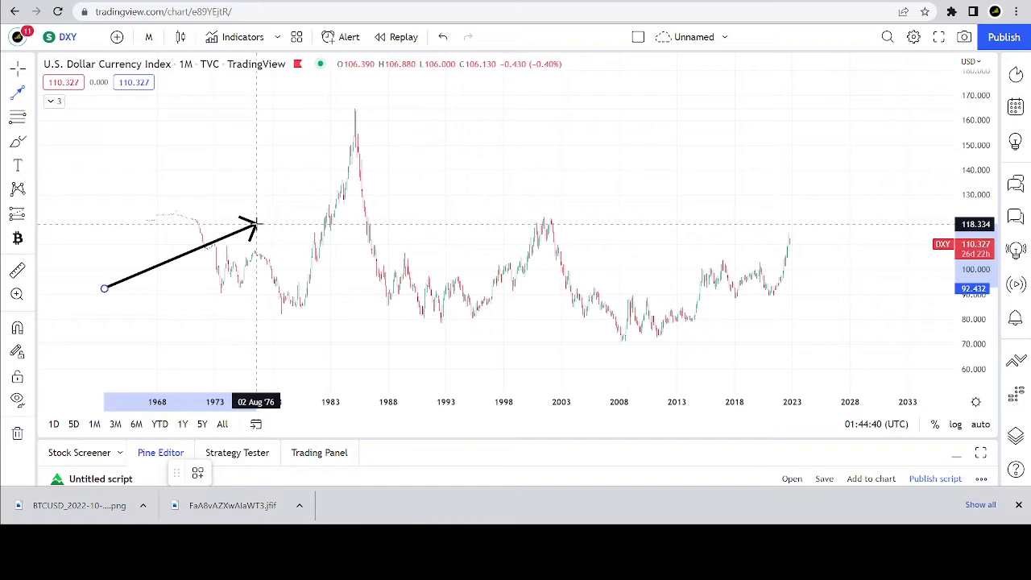
{"action": "left_click_drag", "start_coordinate": [256, 225], "coordinate": [258, 226]}
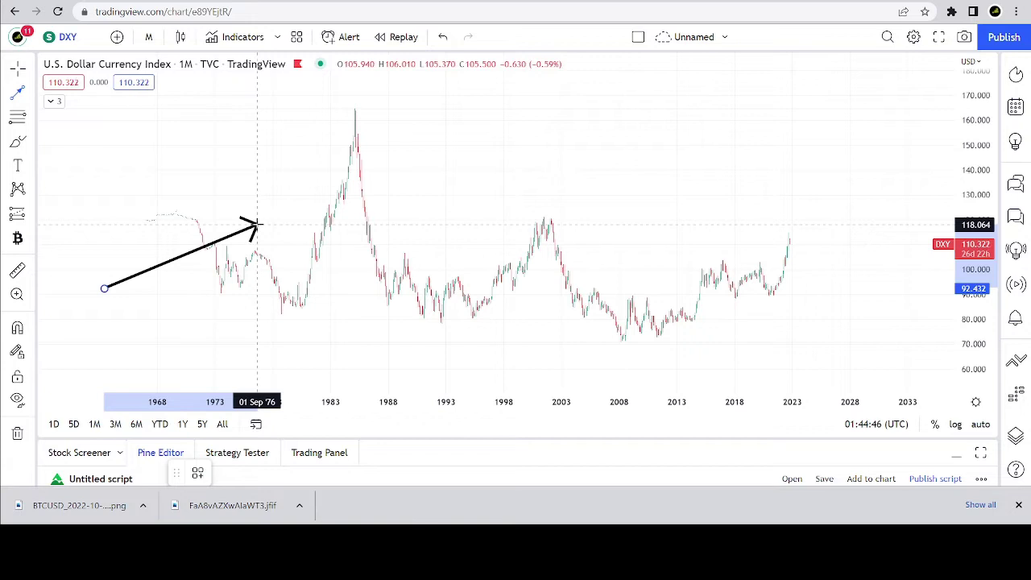
Move the arrow's tip along the early-to-late 1990s price action inside the boxed DXY 1985-2002 section
{"action": "left_click_drag", "start_coordinate": [257, 225], "coordinate": [438, 280]}
{"action": "mouse_move", "coordinate": [455, 315]}
{"action": "left_mouse_down"}
{"action": "mouse_move", "coordinate": [435, 324]}
{"action": "mouse_move", "coordinate": [437, 293]}
{"action": "mouse_move", "coordinate": [447, 330]}
{"action": "mouse_move", "coordinate": [581, 326]}
{"action": "mouse_move", "coordinate": [636, 288]}
{"action": "mouse_move", "coordinate": [660, 341]}
{"action": "mouse_move", "coordinate": [665, 317]}
{"action": "mouse_move", "coordinate": [439, 296]}
{"action": "mouse_move", "coordinate": [620, 341]}
{"action": "mouse_move", "coordinate": [669, 299]}
{"action": "mouse_move", "coordinate": [536, 269]}
{"action": "mouse_move", "coordinate": [443, 316]}
{"action": "mouse_move", "coordinate": [483, 314]}
{"action": "mouse_move", "coordinate": [437, 300]}
{"action": "mouse_move", "coordinate": [659, 314]}
{"action": "mouse_move", "coordinate": [524, 285]}
{"action": "mouse_move", "coordinate": [440, 324]}
{"action": "left_mouse_up"}
{"action": "left_click_drag", "start_coordinate": [451, 278], "coordinate": [455, 309]}
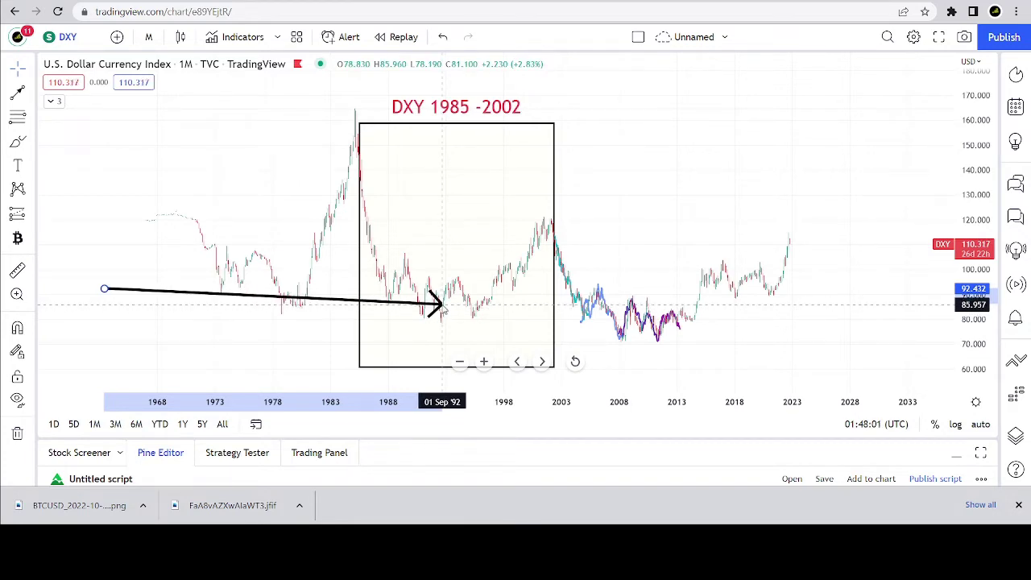
{"action": "left_click_drag", "start_coordinate": [442, 299], "coordinate": [511, 279]}
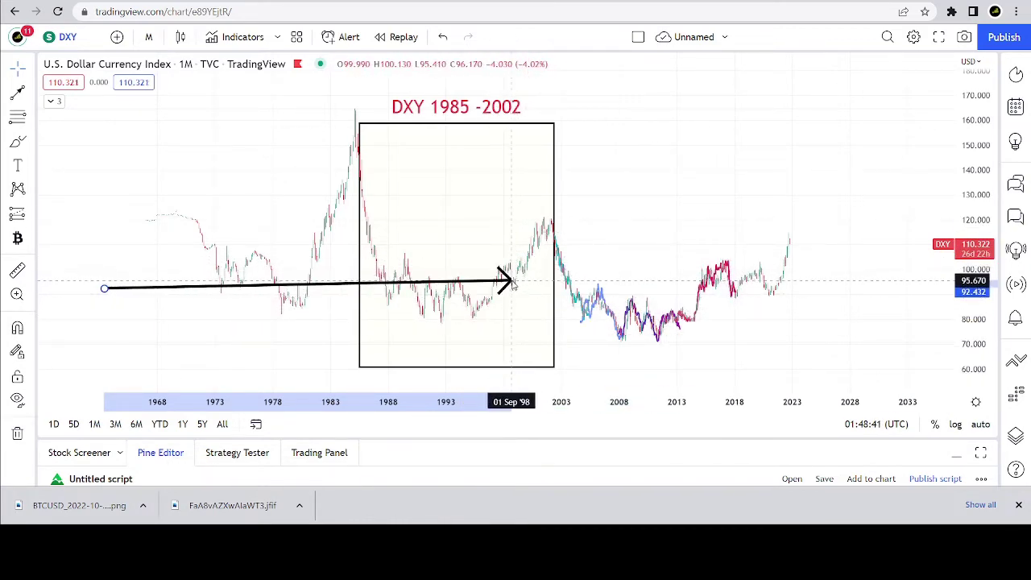
{"action": "left_click_drag", "start_coordinate": [515, 274], "coordinate": [462, 284]}
Extend the arrow's tip to June 2021 at about 115.6, beside the start of the blue projection line
{"action": "mouse_move", "coordinate": [524, 272]}
{"action": "left_mouse_down"}
{"action": "mouse_move", "coordinate": [527, 243]}
{"action": "mouse_move", "coordinate": [516, 254]}
{"action": "mouse_move", "coordinate": [523, 274]}
{"action": "mouse_move", "coordinate": [800, 247]}
{"action": "mouse_move", "coordinate": [190, 264]}
{"action": "mouse_move", "coordinate": [543, 303]}
{"action": "mouse_move", "coordinate": [425, 225]}
{"action": "mouse_move", "coordinate": [476, 279]}
{"action": "mouse_move", "coordinate": [544, 295]}
{"action": "mouse_move", "coordinate": [656, 267]}
{"action": "mouse_move", "coordinate": [753, 262]}
{"action": "mouse_move", "coordinate": [791, 235]}
{"action": "mouse_move", "coordinate": [775, 218]}
{"action": "left_mouse_up"}
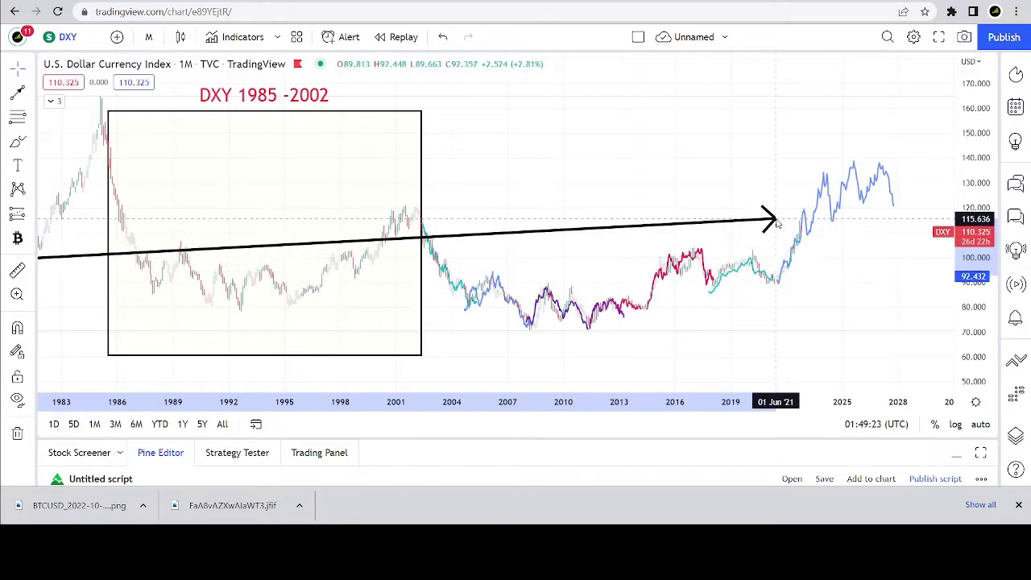
{"action": "scroll", "coordinate": [856, 270], "scroll_direction": "up", "scroll_amount": 5}
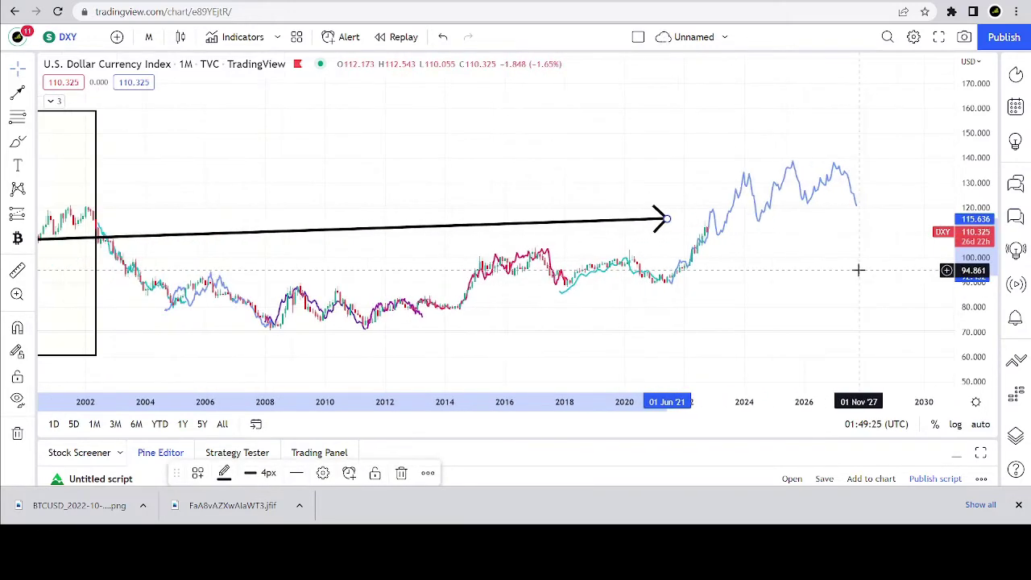
{"action": "scroll", "coordinate": [482, 236], "scroll_direction": "down", "scroll_amount": 6}
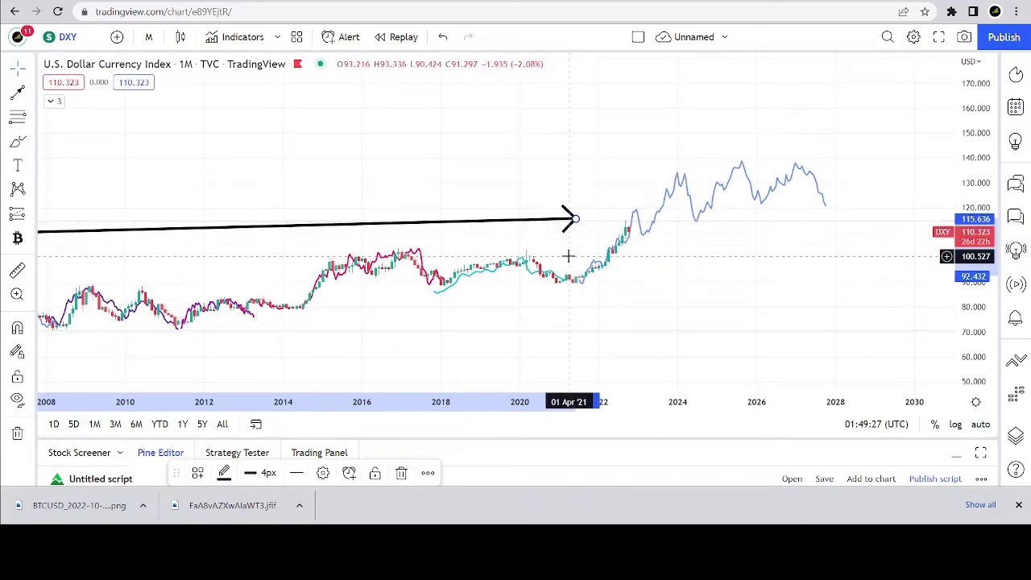
{"action": "left_click_drag", "start_coordinate": [804, 216], "coordinate": [498, 266]}
{"action": "scroll", "coordinate": [242, 202], "scroll_direction": "up", "scroll_amount": 4}
Draw an arrow on the 3-day chart from 17 Nov '05 at about 126 toward the 2014-2015 price rise, at about 100
{"action": "left_click", "coordinate": [112, 127]}
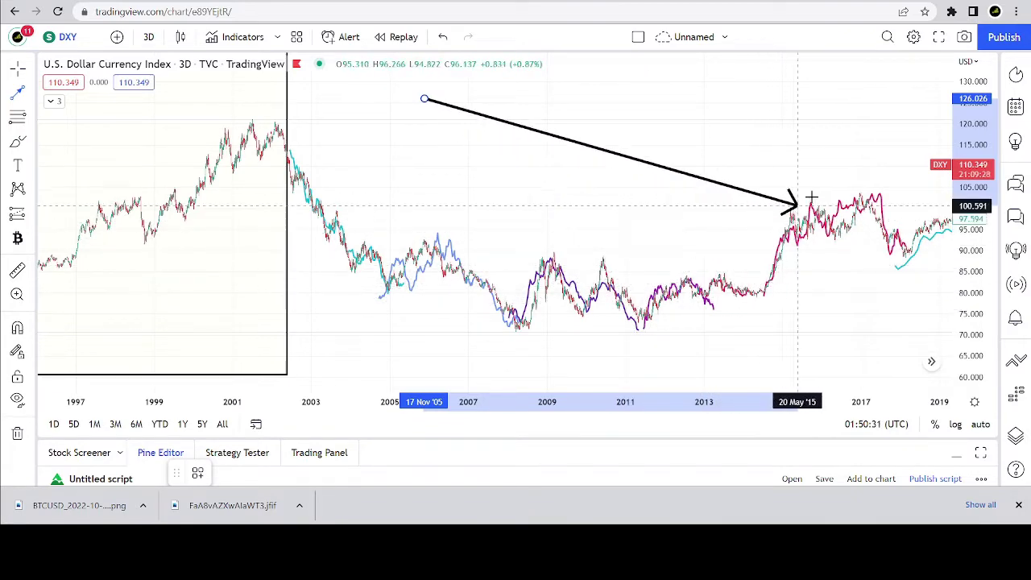
{"action": "left_click", "coordinate": [743, 208]}
{"action": "left_click_drag", "start_coordinate": [808, 295], "coordinate": [300, 357]}
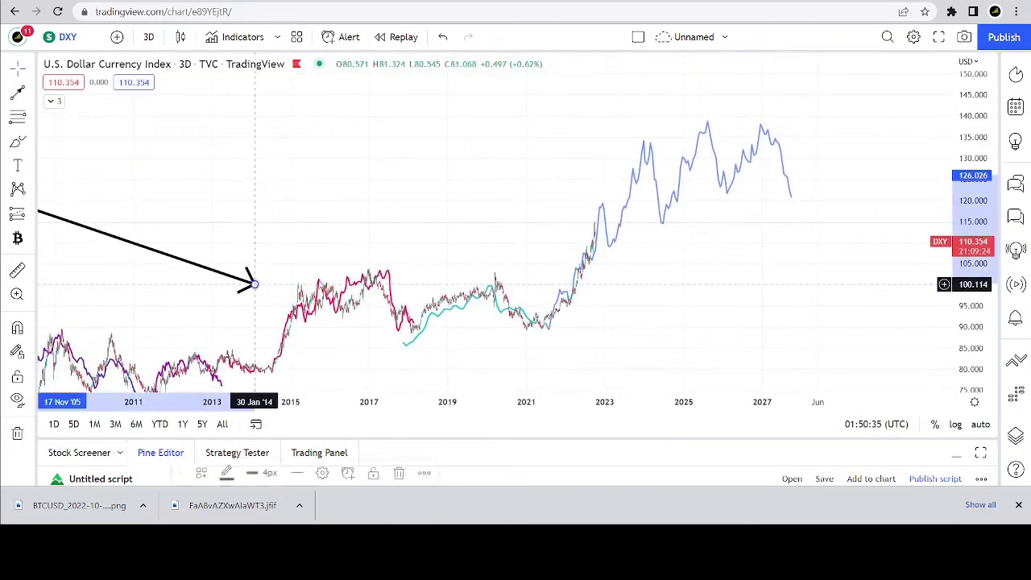
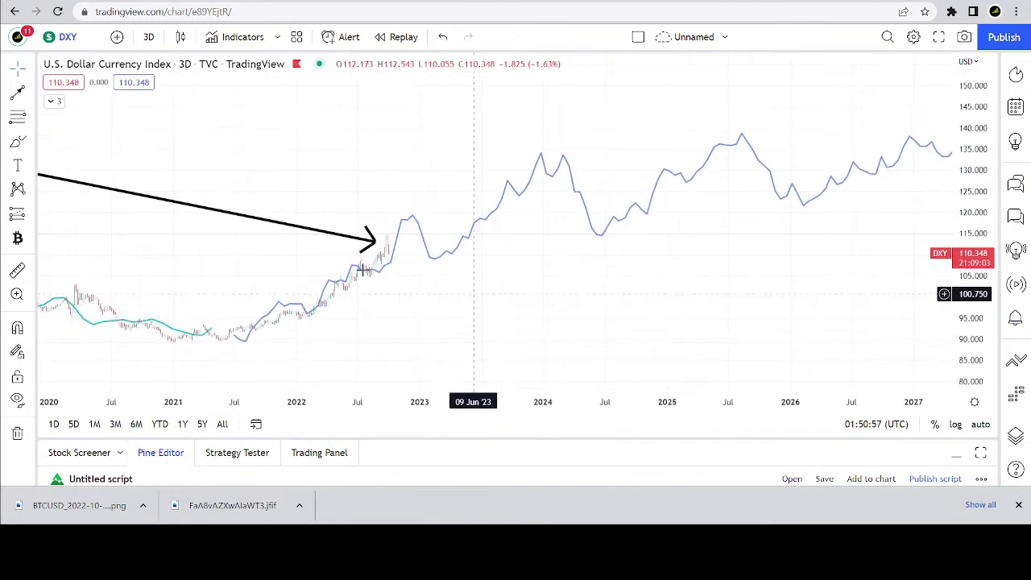
Point the arrow's tip at the blue projection's early-2023 peak and back to about 115.5 in 2022
{"action": "mouse_move", "coordinate": [376, 240]}
{"action": "left_mouse_down"}
{"action": "mouse_move", "coordinate": [383, 254]}
{"action": "mouse_move", "coordinate": [364, 258]}
{"action": "mouse_move", "coordinate": [362, 246]}
{"action": "mouse_move", "coordinate": [389, 238]}
{"action": "mouse_move", "coordinate": [409, 207]}
{"action": "mouse_move", "coordinate": [400, 230]}
{"action": "mouse_move", "coordinate": [422, 217]}
{"action": "mouse_move", "coordinate": [433, 238]}
{"action": "mouse_move", "coordinate": [391, 258]}
{"action": "mouse_move", "coordinate": [421, 196]}
{"action": "left_mouse_up"}
{"action": "scroll", "coordinate": [714, 279], "scroll_direction": "down", "scroll_amount": 3}
{"action": "scroll", "coordinate": [807, 258], "scroll_direction": "down", "scroll_amount": 1}
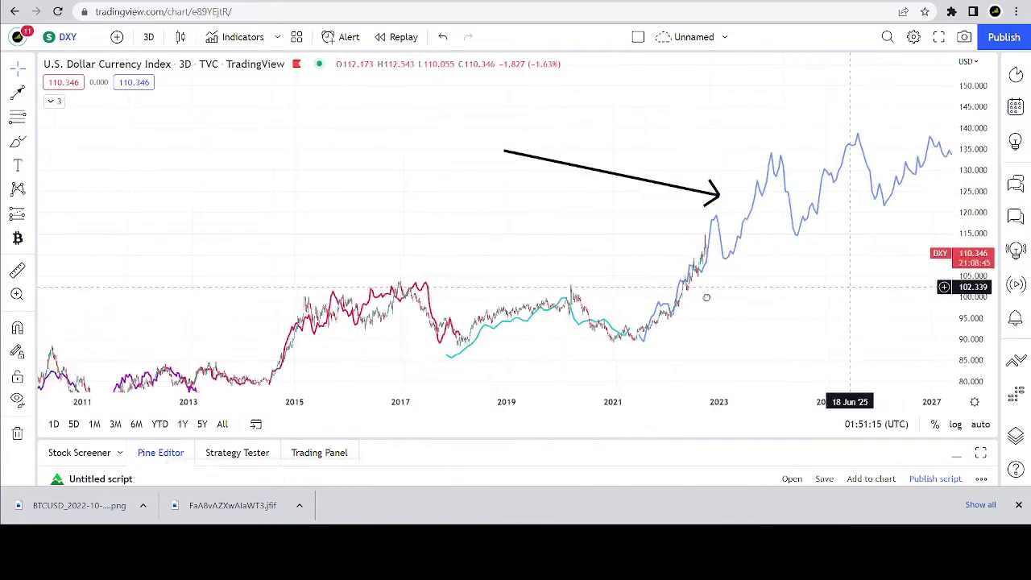
{"action": "left_click_drag", "start_coordinate": [706, 295], "coordinate": [474, 310]}
{"action": "left_click_drag", "start_coordinate": [350, 226], "coordinate": [306, 257]}
{"action": "left_click", "coordinate": [306, 294]}
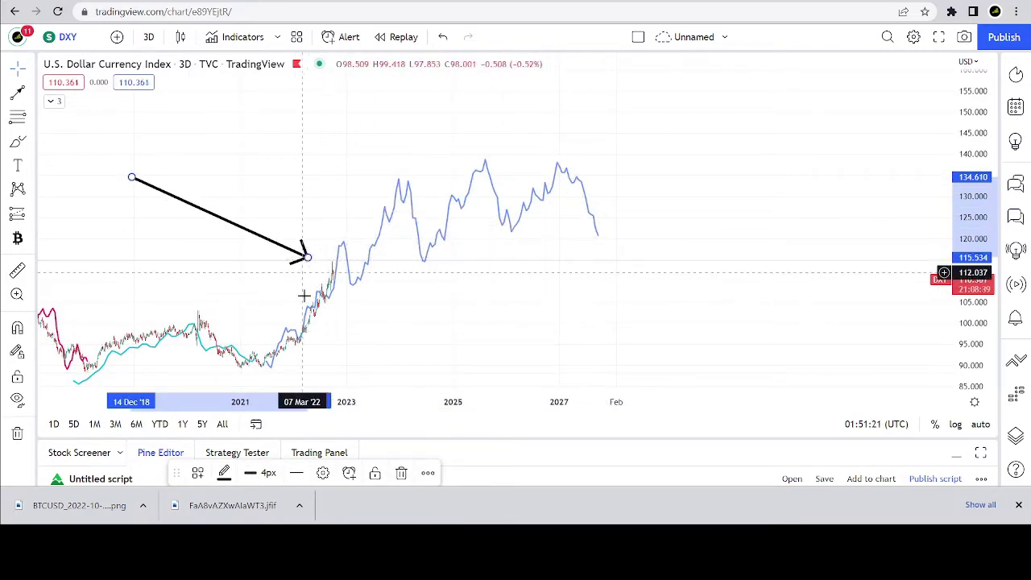
Move the arrow's tip to June 2021 at about 120 and on to late 2022, above the latest price
{"action": "scroll", "coordinate": [311, 301], "scroll_direction": "down", "scroll_amount": 2}
{"action": "left_click_drag", "start_coordinate": [368, 294], "coordinate": [243, 298]}
{"action": "mouse_move", "coordinate": [439, 256]}
{"action": "left_mouse_down"}
{"action": "mouse_move", "coordinate": [450, 277]}
{"action": "mouse_move", "coordinate": [532, 179]}
{"action": "mouse_move", "coordinate": [620, 173]}
{"action": "mouse_move", "coordinate": [673, 231]}
{"action": "mouse_move", "coordinate": [528, 169]}
{"action": "mouse_move", "coordinate": [526, 314]}
{"action": "mouse_move", "coordinate": [572, 117]}
{"action": "mouse_move", "coordinate": [552, 278]}
{"action": "mouse_move", "coordinate": [449, 214]}
{"action": "mouse_move", "coordinate": [488, 201]}
{"action": "mouse_move", "coordinate": [502, 163]}
{"action": "mouse_move", "coordinate": [556, 161]}
{"action": "mouse_move", "coordinate": [469, 173]}
{"action": "mouse_move", "coordinate": [439, 196]}
{"action": "mouse_move", "coordinate": [470, 177]}
{"action": "mouse_move", "coordinate": [474, 231]}
{"action": "mouse_move", "coordinate": [537, 167]}
{"action": "mouse_move", "coordinate": [392, 279]}
{"action": "mouse_move", "coordinate": [385, 352]}
{"action": "mouse_move", "coordinate": [461, 251]}
{"action": "mouse_move", "coordinate": [516, 207]}
{"action": "mouse_move", "coordinate": [601, 191]}
{"action": "mouse_move", "coordinate": [458, 219]}
{"action": "mouse_move", "coordinate": [408, 243]}
{"action": "left_mouse_up"}
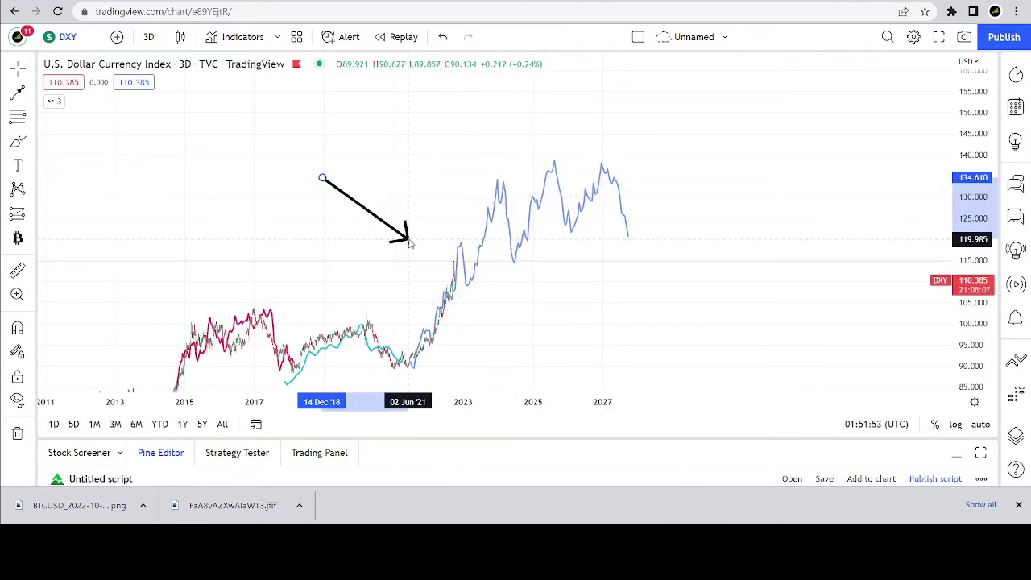
{"action": "left_click_drag", "start_coordinate": [409, 243], "coordinate": [453, 217]}
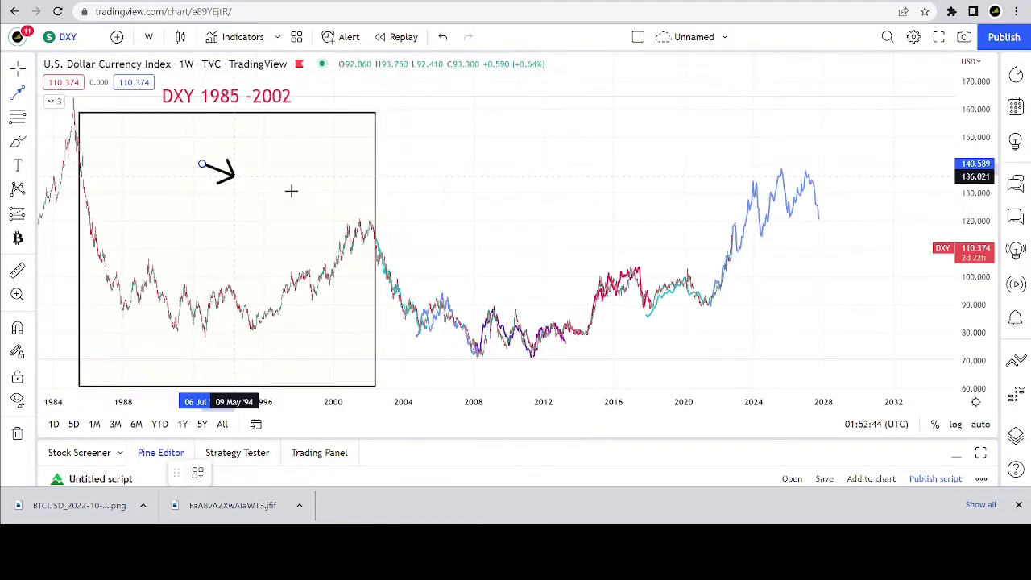
Point an arrow from July 1992 at about 140.6 to the October 2001 peak inside the boxed weekly section, and discard it
{"action": "mouse_move", "coordinate": [291, 190]}
{"action": "left_mouse_down"}
{"action": "mouse_move", "coordinate": [430, 153]}
{"action": "mouse_move", "coordinate": [515, 185]}
{"action": "mouse_move", "coordinate": [727, 138]}
{"action": "mouse_move", "coordinate": [362, 213]}
{"action": "mouse_move", "coordinate": [580, 210]}
{"action": "mouse_move", "coordinate": [354, 193]}
{"action": "mouse_move", "coordinate": [202, 103]}
{"action": "mouse_move", "coordinate": [149, 41]}
{"action": "mouse_move", "coordinate": [187, 97]}
{"action": "mouse_move", "coordinate": [344, 247]}
{"action": "mouse_move", "coordinate": [372, 225]}
{"action": "mouse_move", "coordinate": [134, 175]}
{"action": "mouse_move", "coordinate": [88, 212]}
{"action": "mouse_move", "coordinate": [335, 214]}
{"action": "mouse_move", "coordinate": [417, 187]}
{"action": "mouse_move", "coordinate": [504, 360]}
{"action": "mouse_move", "coordinate": [741, 222]}
{"action": "mouse_move", "coordinate": [598, 249]}
{"action": "mouse_move", "coordinate": [342, 256]}
{"action": "mouse_move", "coordinate": [281, 285]}
{"action": "mouse_move", "coordinate": [333, 269]}
{"action": "mouse_move", "coordinate": [367, 219]}
{"action": "mouse_move", "coordinate": [348, 213]}
{"action": "mouse_move", "coordinate": [393, 213]}
{"action": "mouse_move", "coordinate": [357, 232]}
{"action": "mouse_move", "coordinate": [345, 268]}
{"action": "mouse_move", "coordinate": [731, 207]}
{"action": "mouse_move", "coordinate": [789, 239]}
{"action": "mouse_move", "coordinate": [773, 163]}
{"action": "mouse_move", "coordinate": [828, 208]}
{"action": "mouse_move", "coordinate": [755, 184]}
{"action": "mouse_move", "coordinate": [242, 202]}
{"action": "mouse_move", "coordinate": [288, 292]}
{"action": "mouse_move", "coordinate": [380, 226]}
{"action": "mouse_move", "coordinate": [362, 216]}
{"action": "left_mouse_up"}
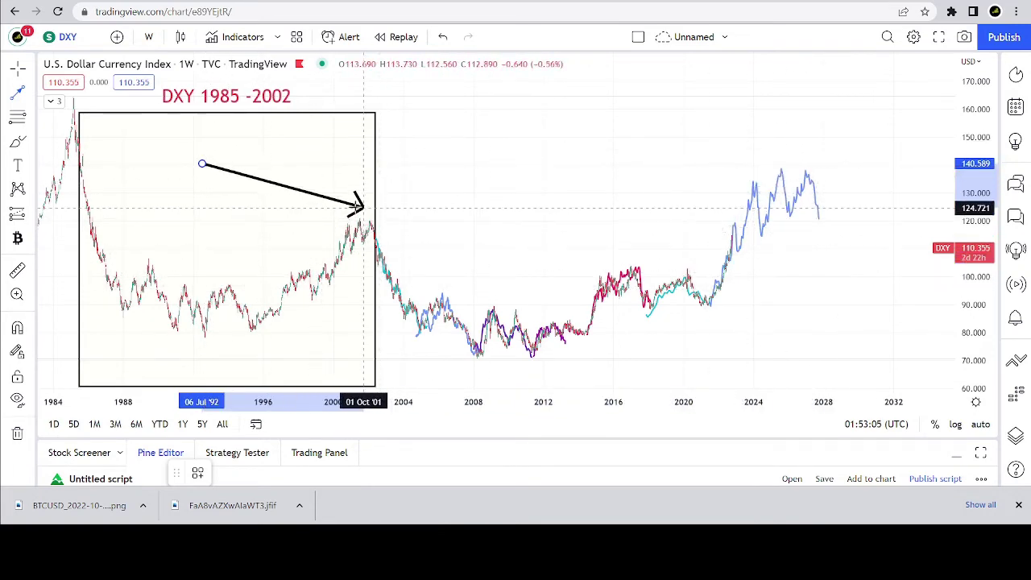
{"action": "key", "text": "Escape"}
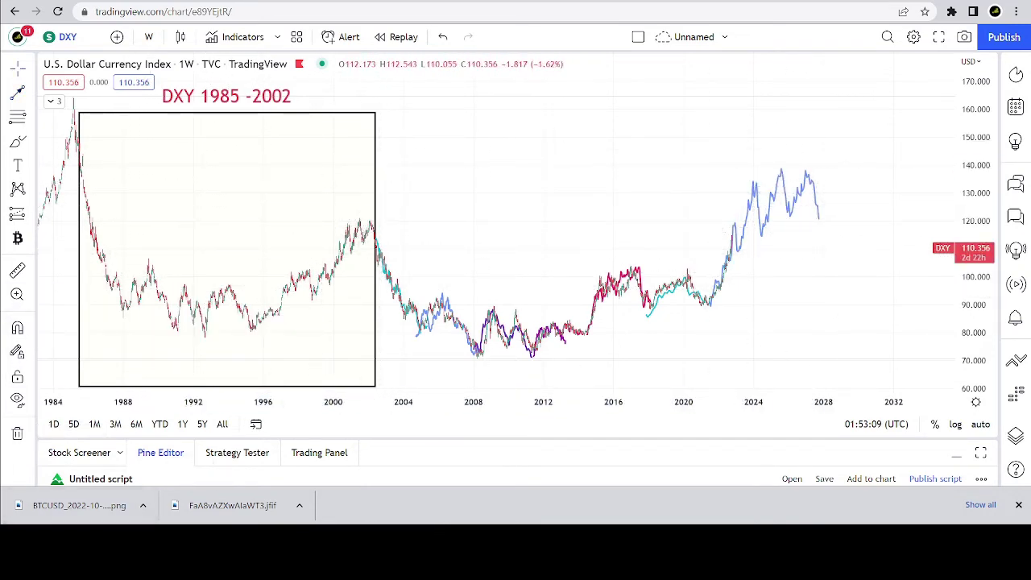